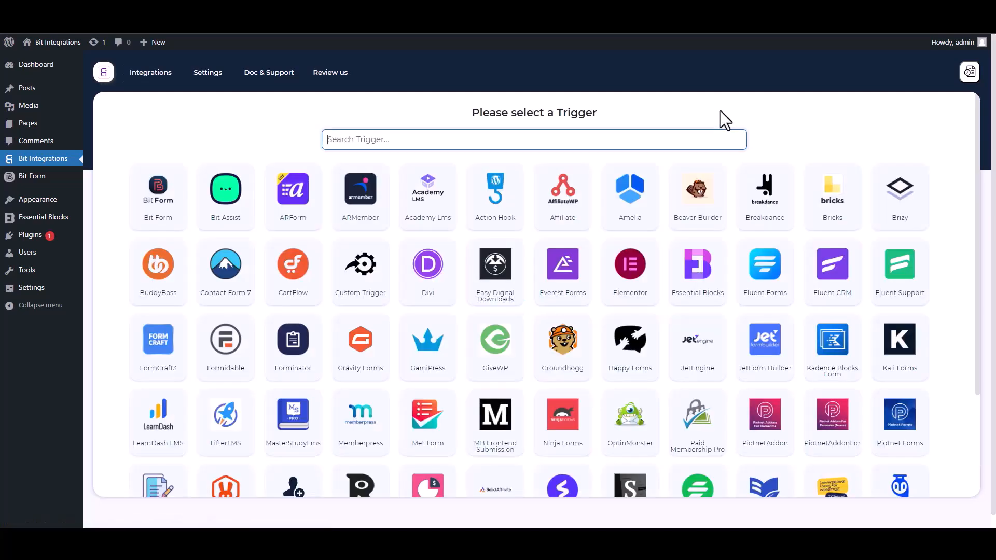
- Choose Essential Blocks as the trigger via the 'ess' search and fetch a form submission
type("ess")
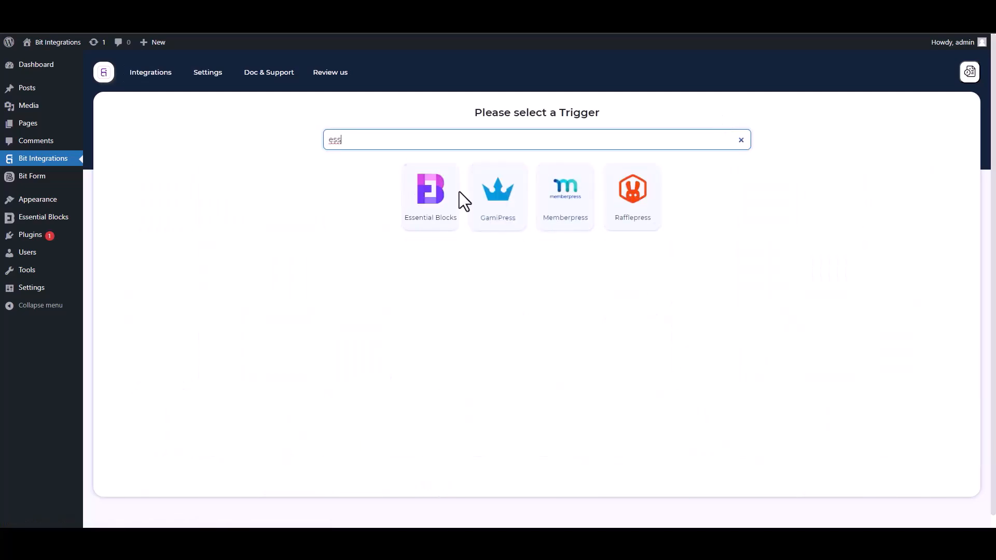
left_click(428, 228)
left_click(534, 244)
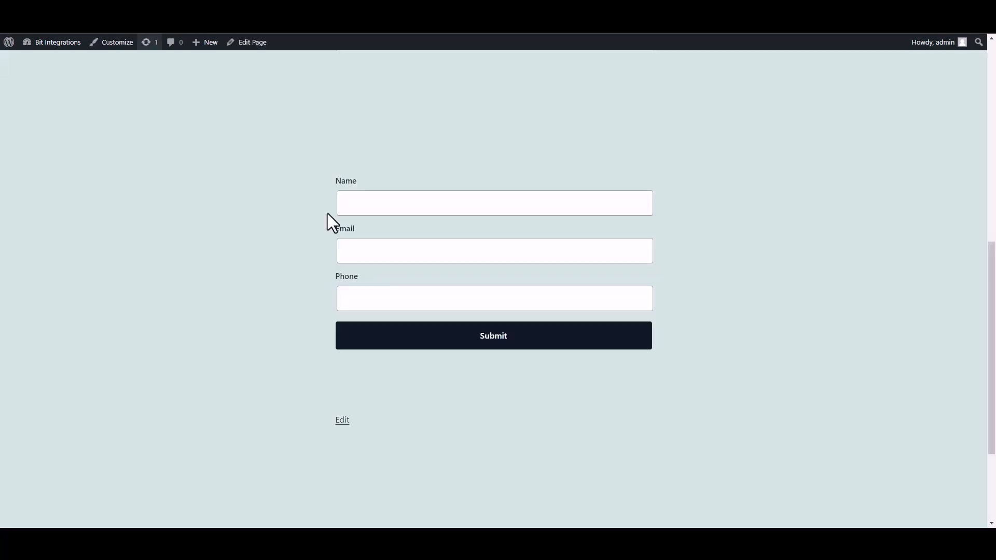
- Submit the contact form with Name 'test', a test e-mail address and a phone number
left_click(427, 212)
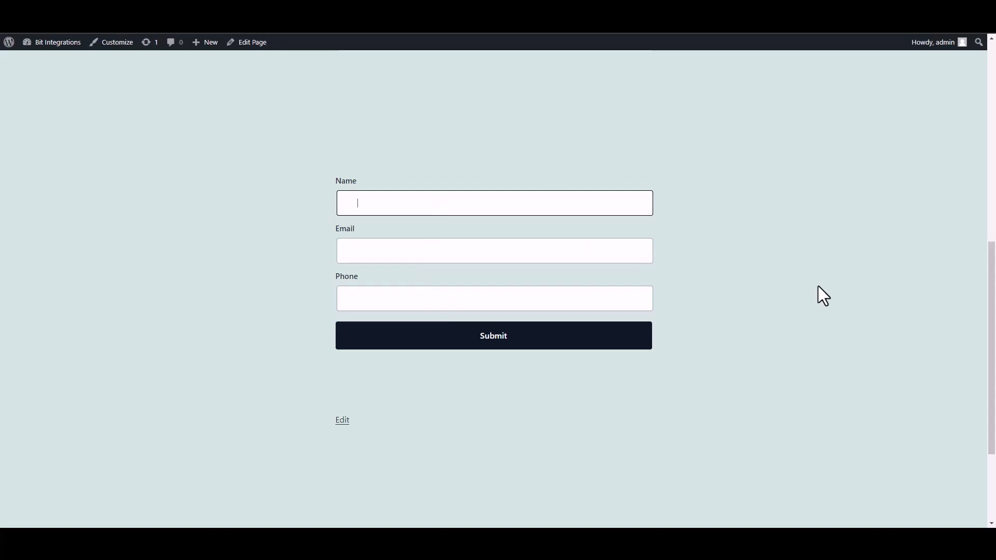
type("test")
left_click(597, 256)
type("test@gmail.com")
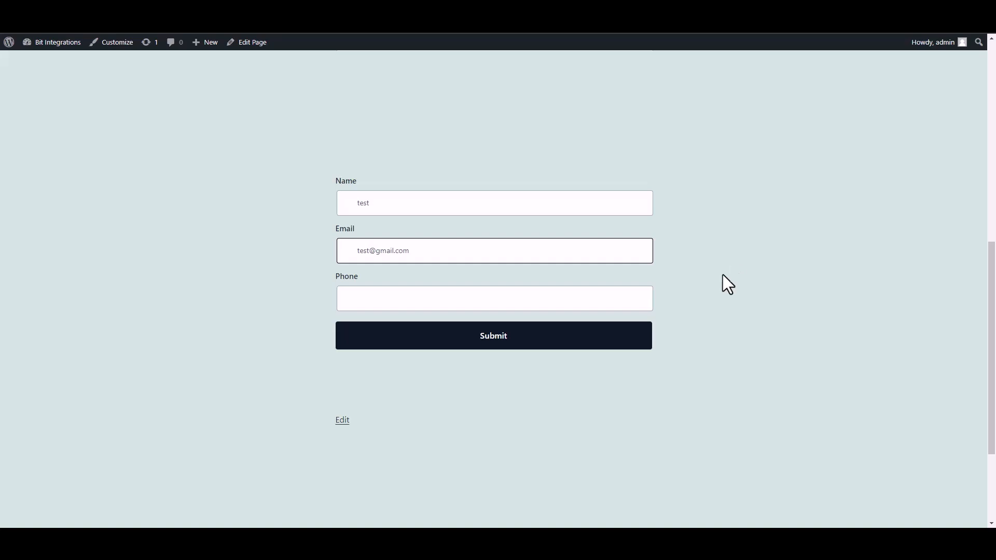
left_click(600, 304)
type("58566255")
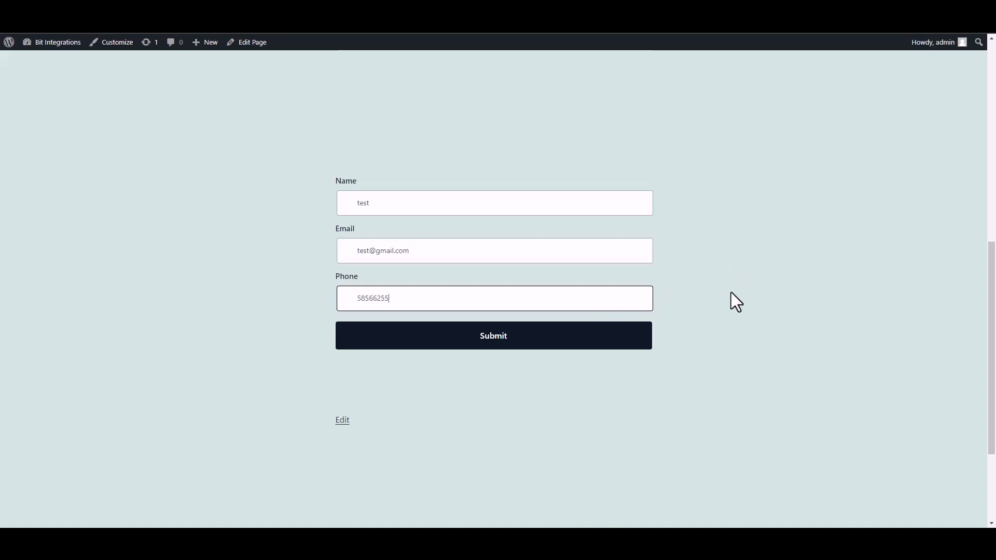
left_click(634, 342)
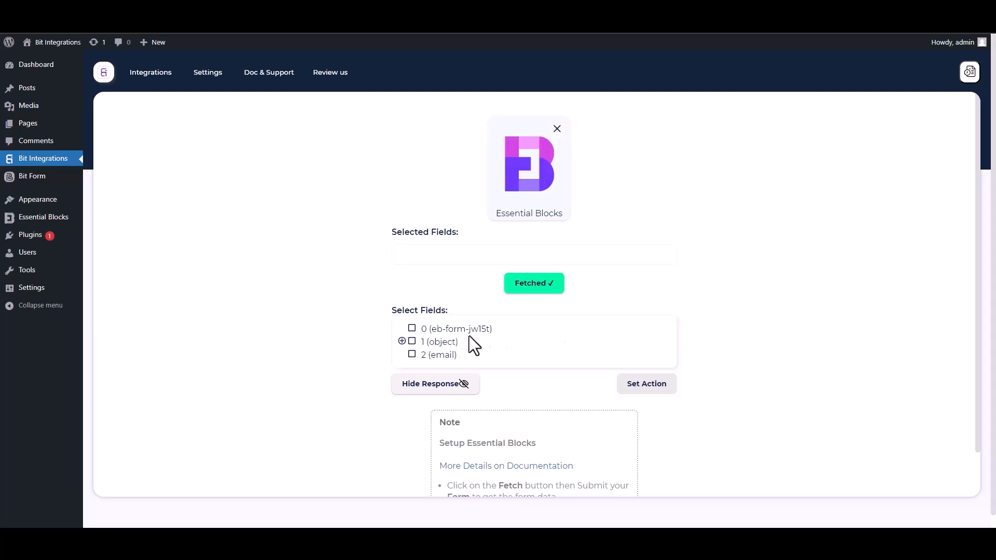
- Include form id field 0 and the Name, Email and Phone fields from 1 (object)
left_click_drag(503, 333, 417, 330)
left_click(420, 330)
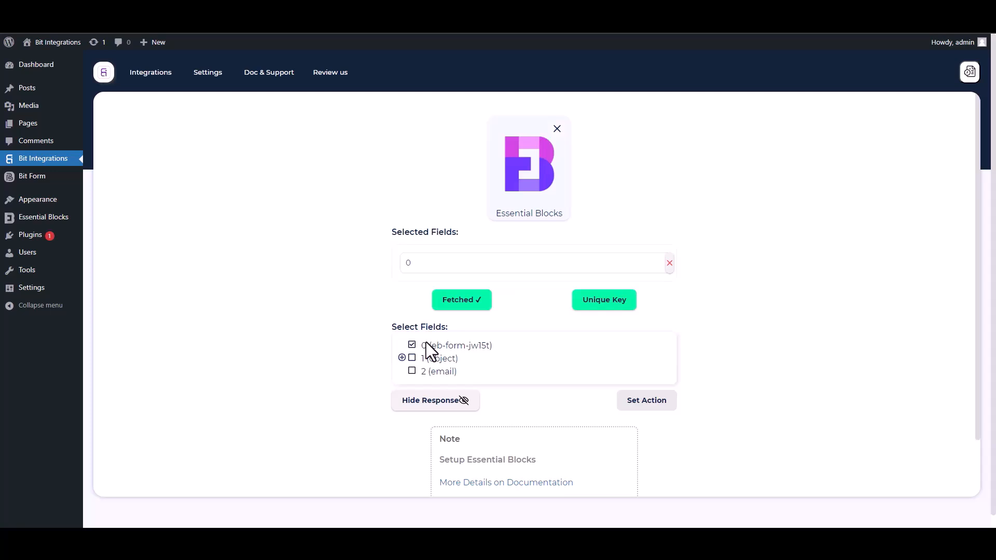
left_click(403, 358)
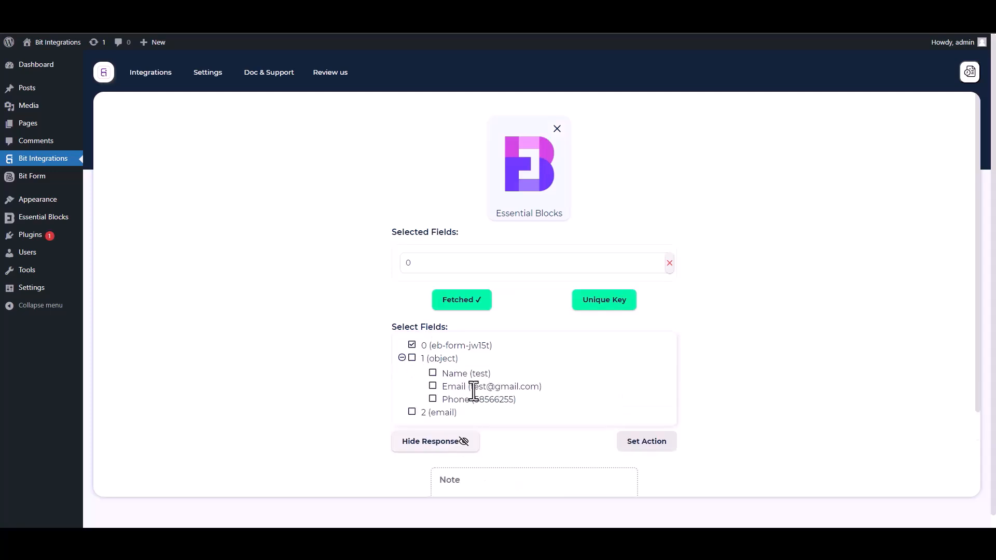
left_click(434, 375)
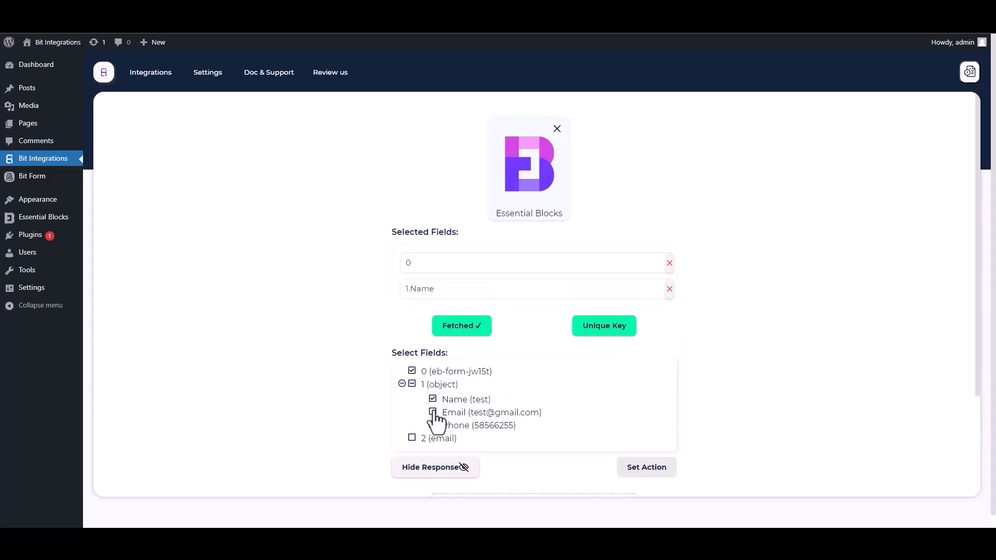
left_click(433, 413)
left_click(433, 452)
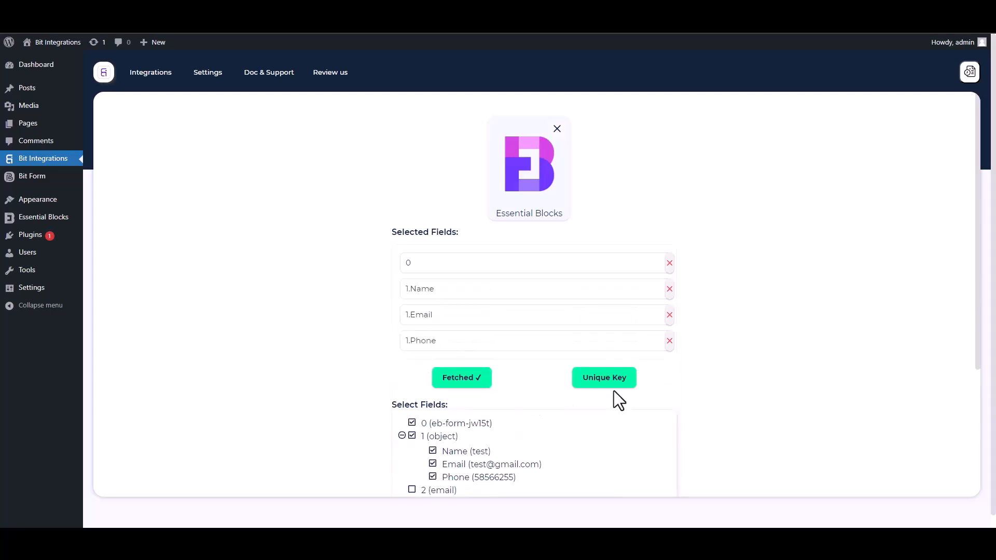
- Set field 0 as the unique key
scroll(979, 353, "down", 2)
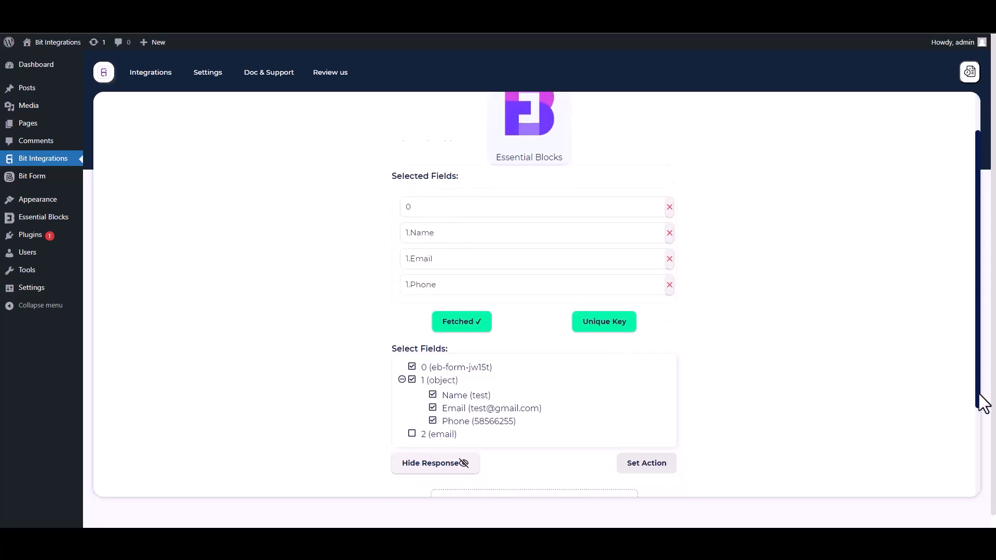
left_click(608, 282)
left_click(492, 285)
left_click(420, 311)
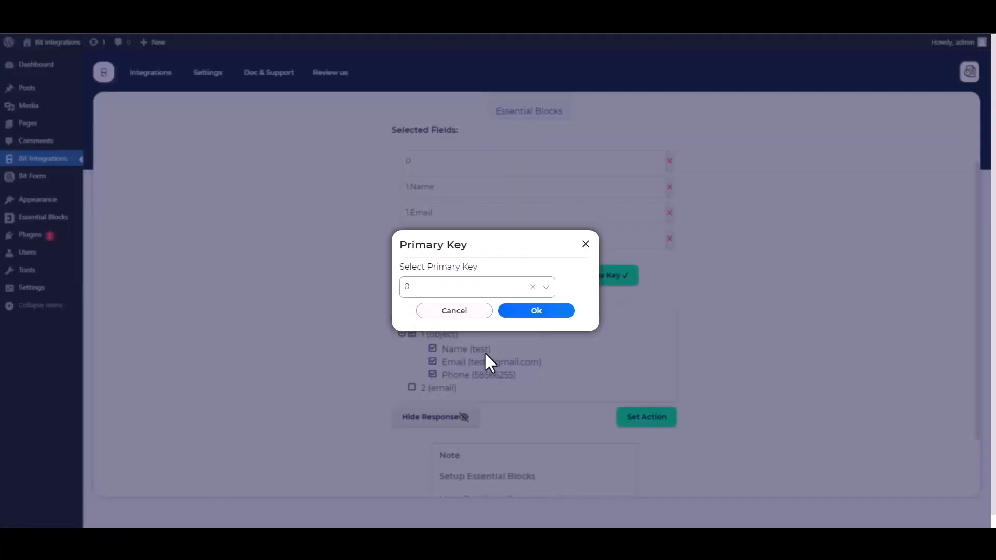
left_click(531, 314)
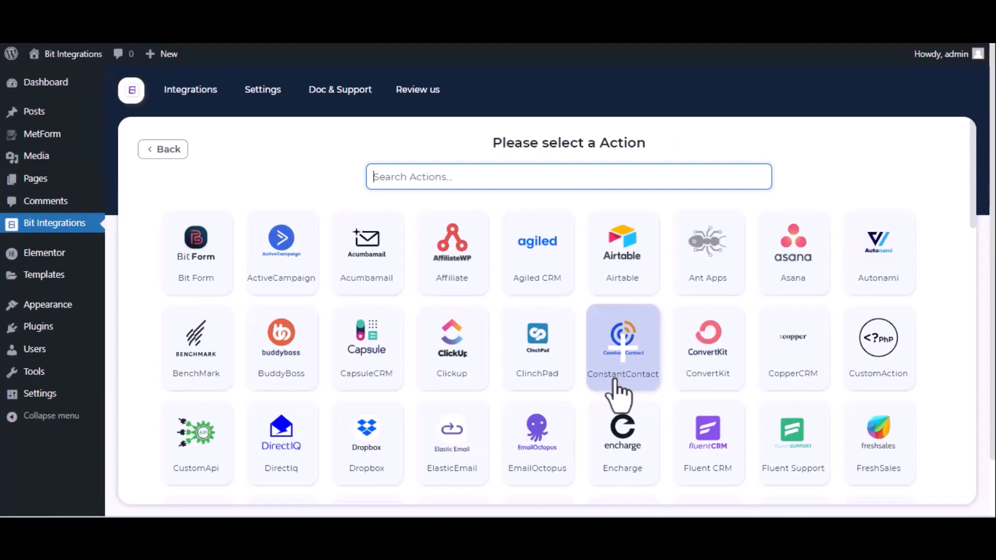
- Select Getgist as the action via the 'get' search and open the Getgist API Console link
type("get")
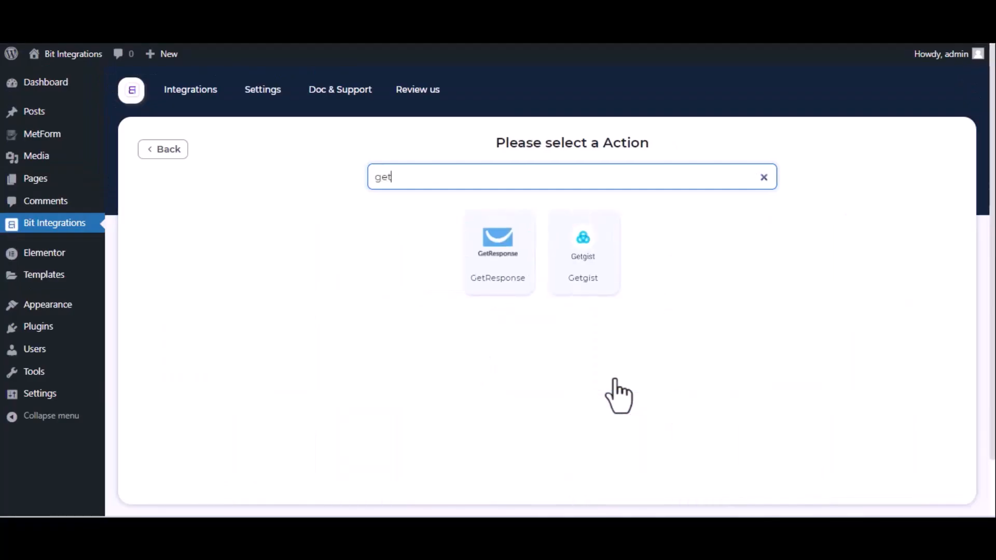
left_click(589, 248)
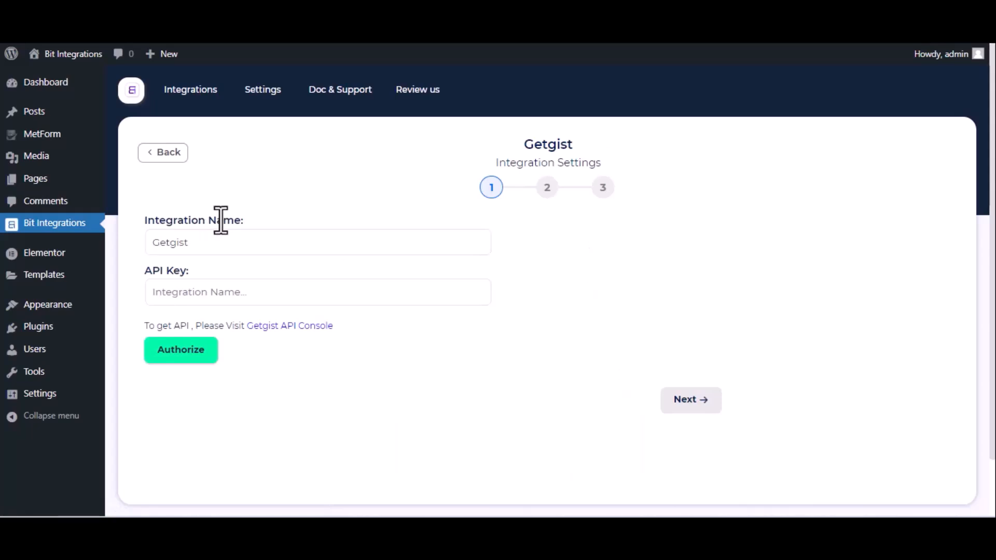
left_click(222, 248)
left_click(174, 286)
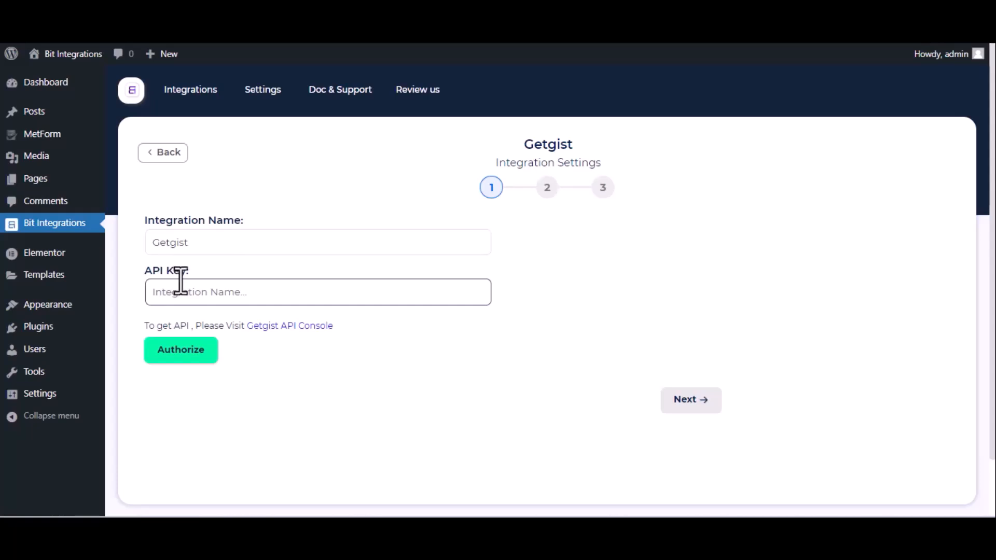
left_click(306, 326)
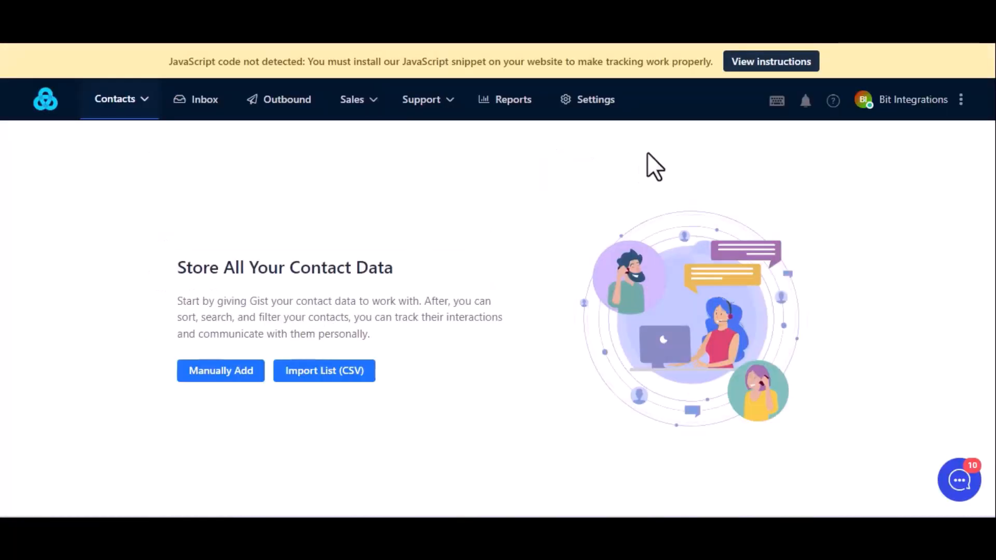
- Copy the API key from Gist's Settings > API & webhooks page
left_click(591, 99)
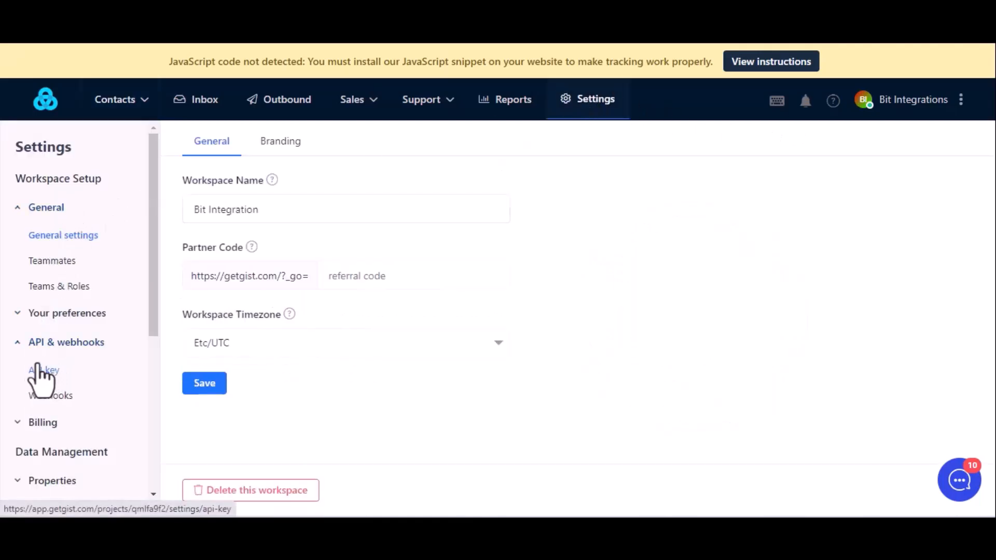
left_click(40, 370)
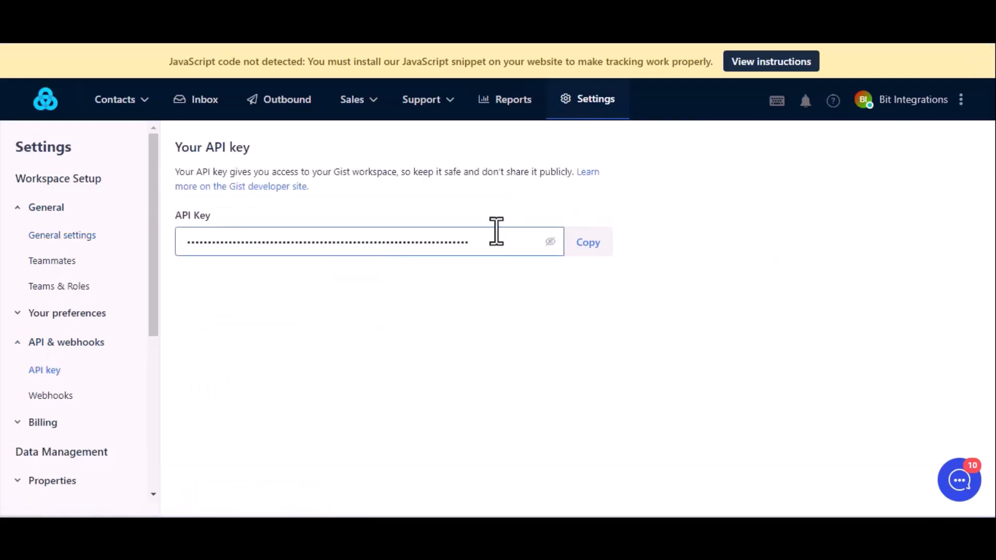
left_click(595, 239)
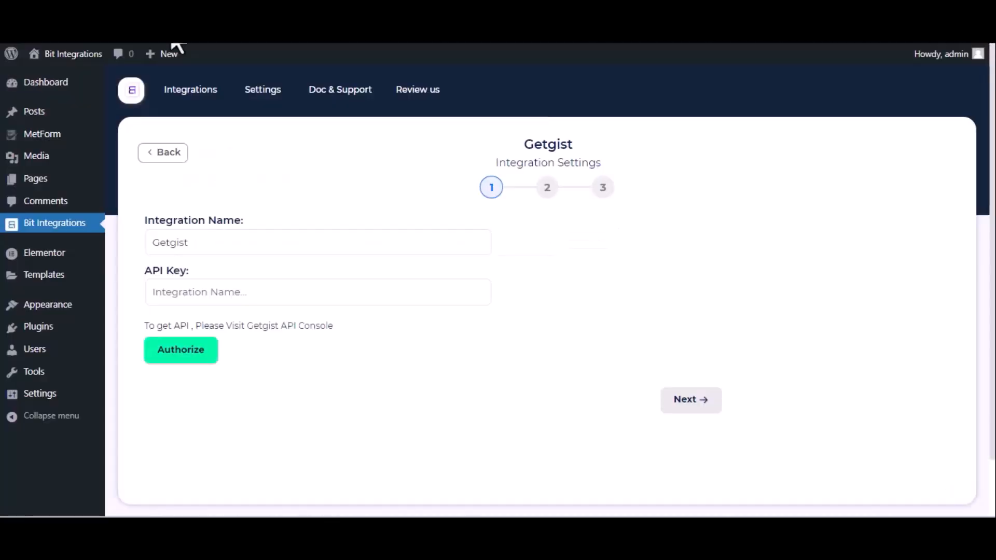
- Paste the Gist API key into the API Key field, authorize Getgist, and continue
left_click(194, 297)
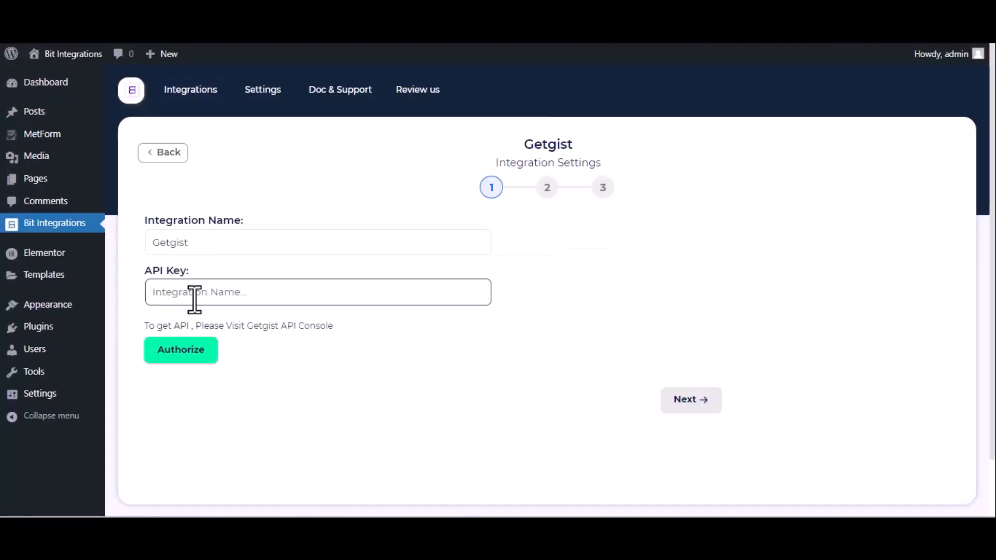
key("ctrl+v")
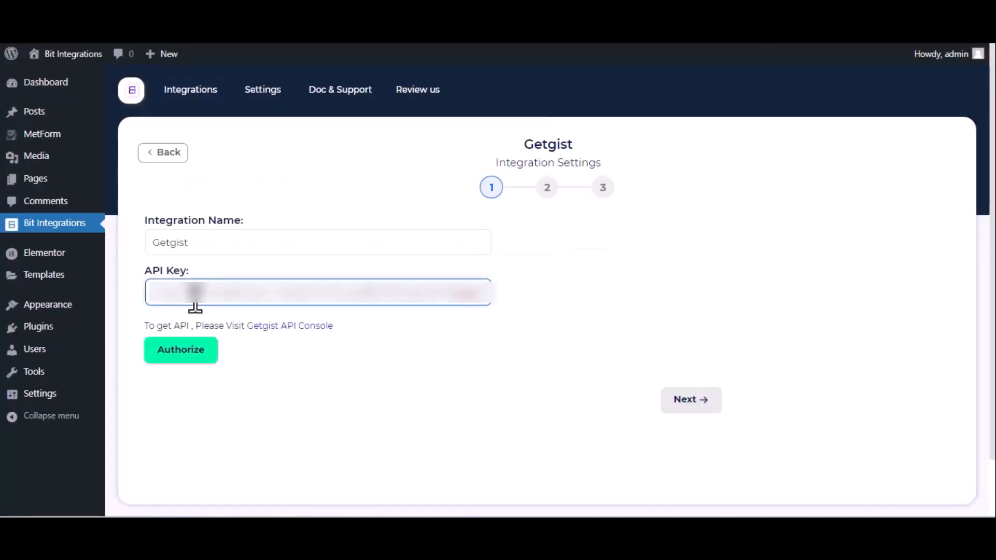
left_click(181, 357)
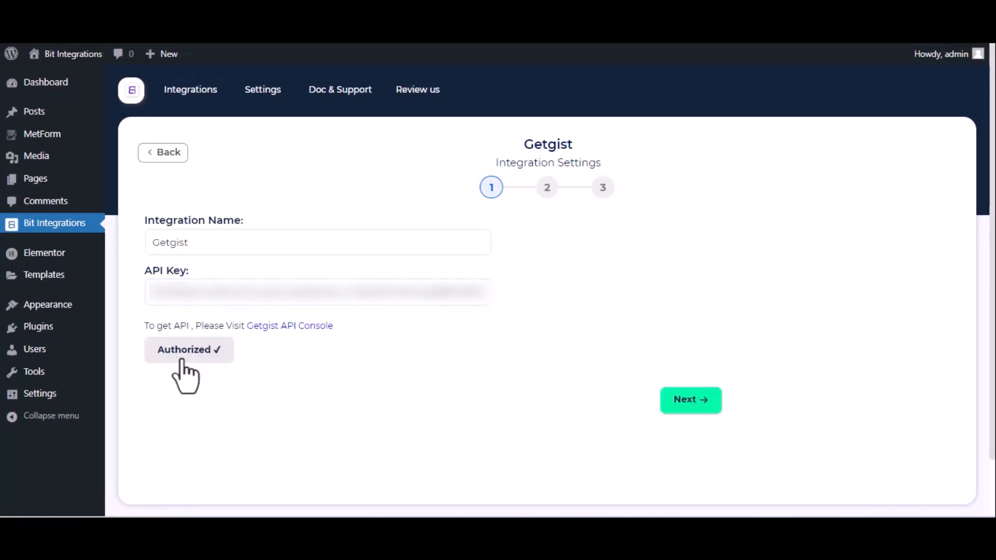
left_click(686, 405)
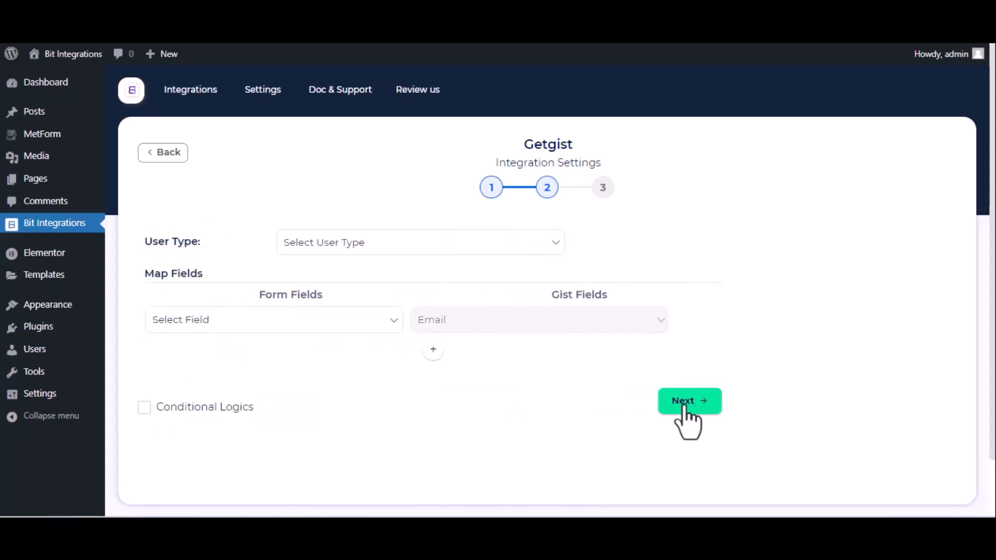
- Set User Type to Lead and map the form's Email to Gist's Email
left_click(351, 247)
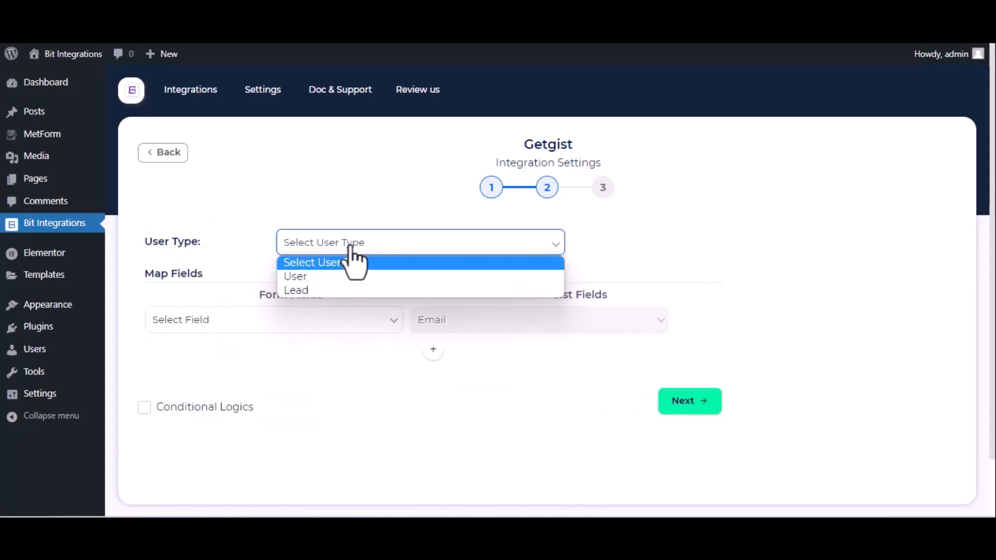
left_click(335, 289)
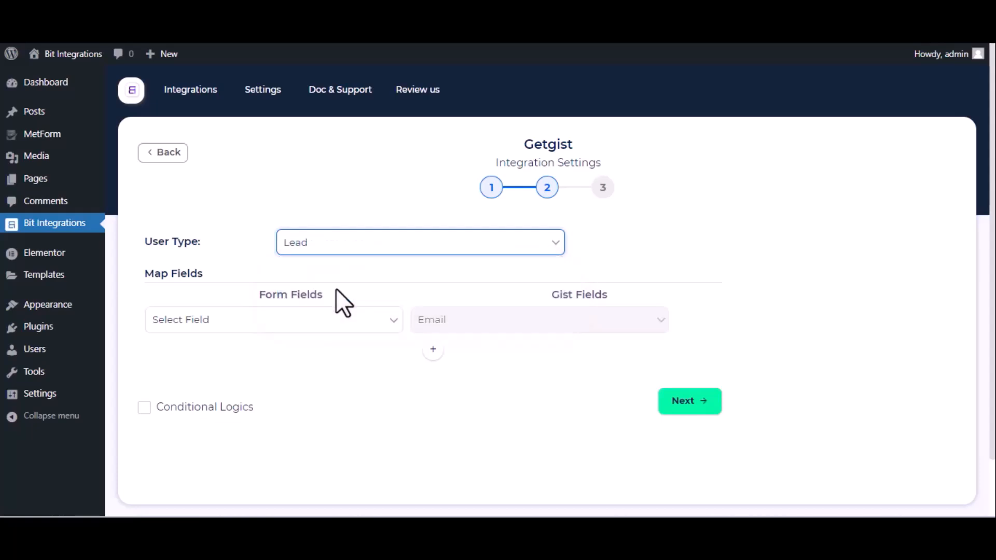
left_click(348, 318)
left_click(300, 382)
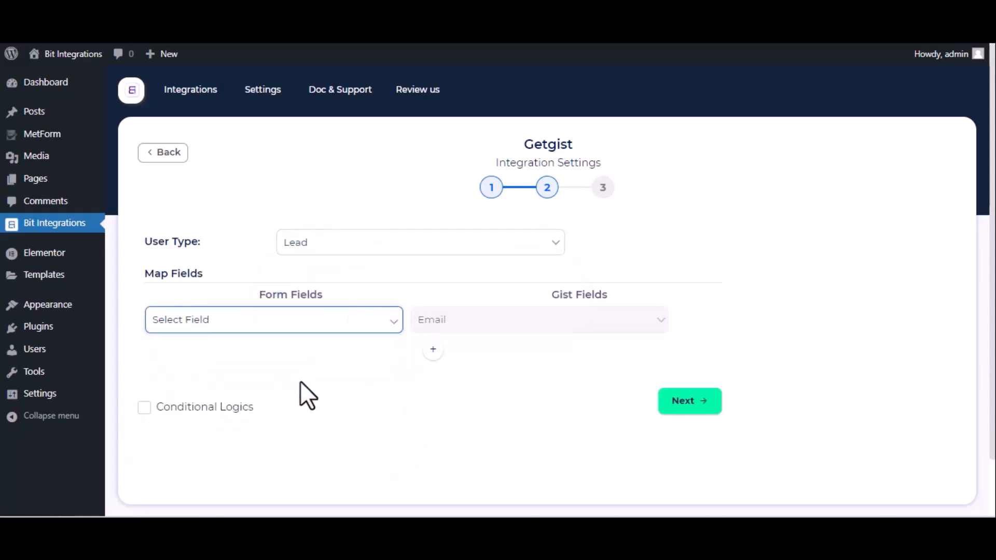
- Add a second mapping row linking the form's Name to Gist's Name
left_click(435, 350)
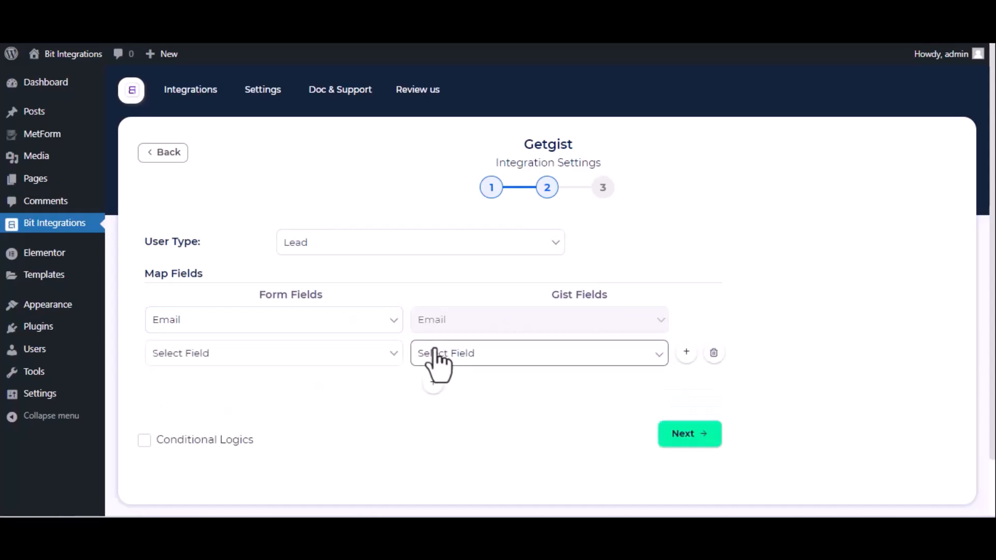
left_click(345, 362)
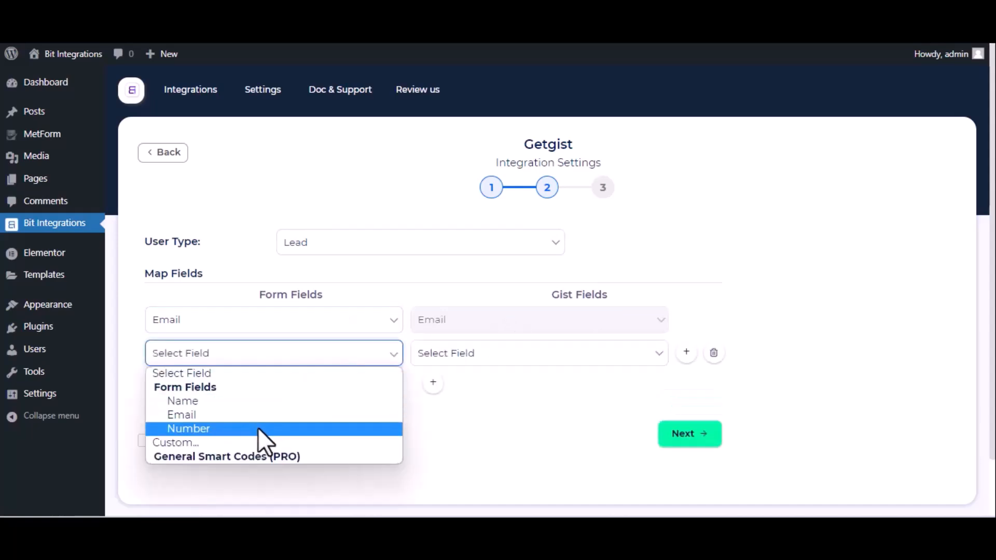
left_click(248, 405)
left_click(481, 354)
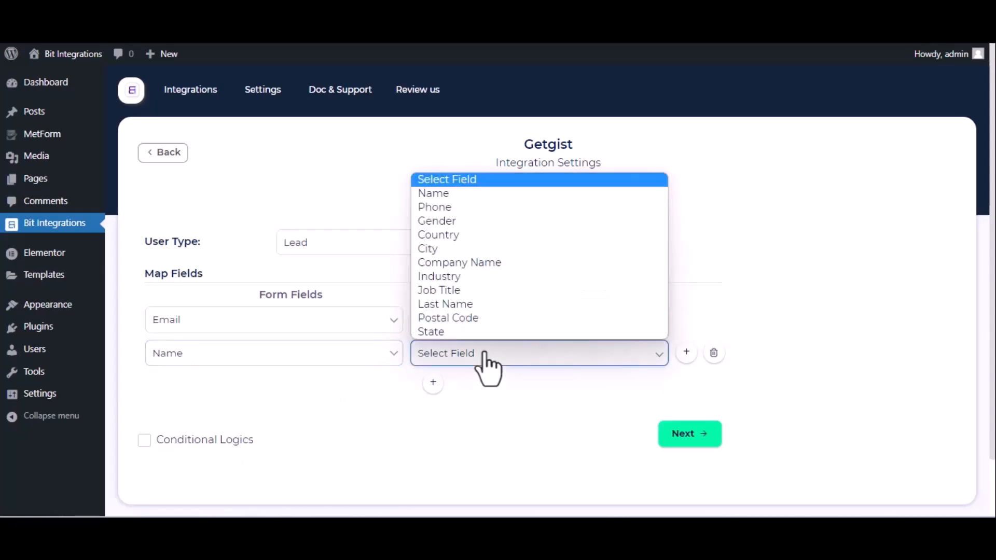
left_click(462, 192)
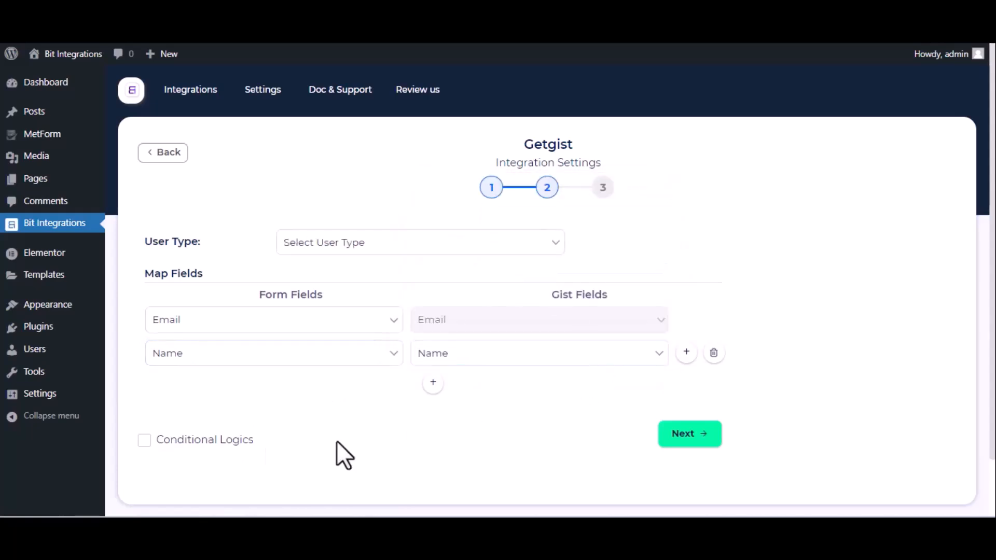
- Toggle the conditional logic option, then finish and save the integration
left_click(144, 440)
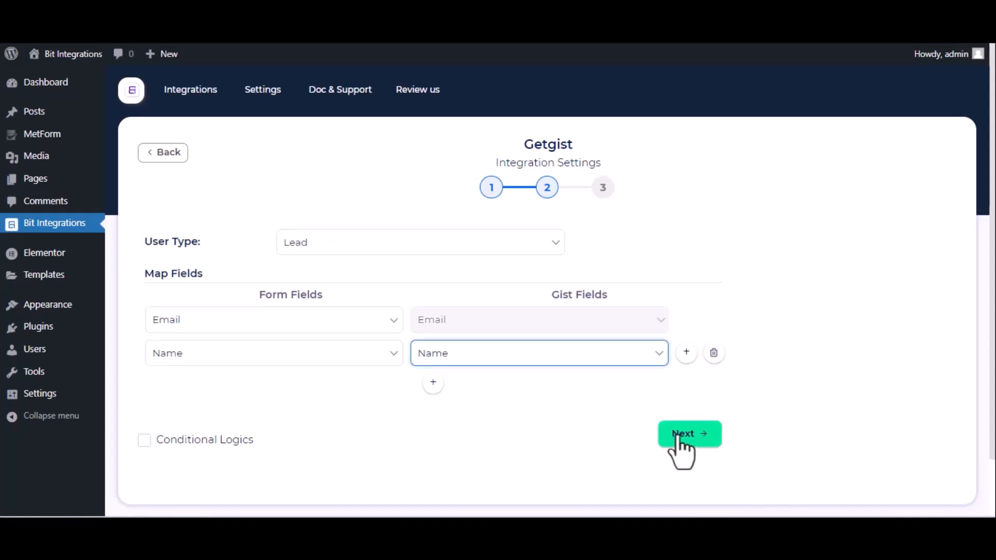
left_click(679, 439)
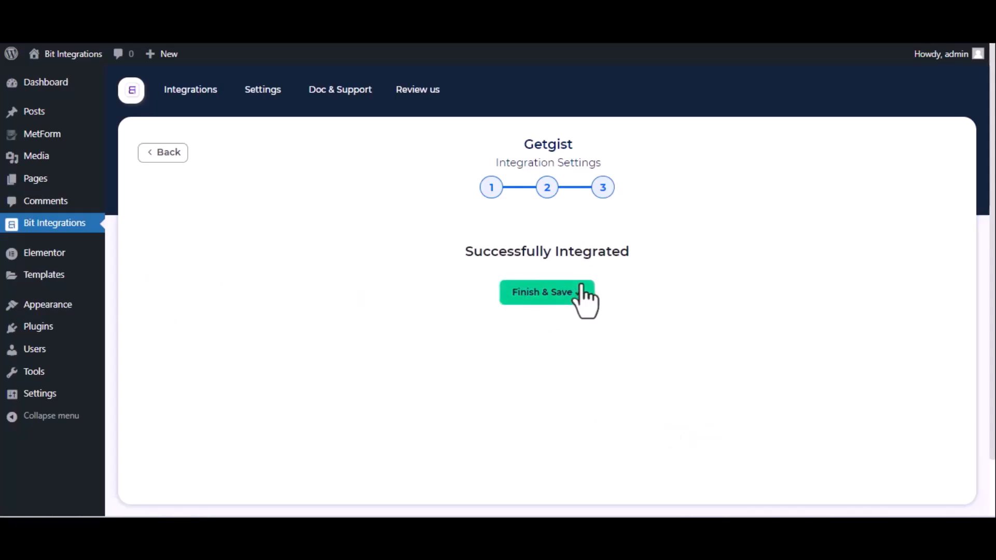
left_click(581, 289)
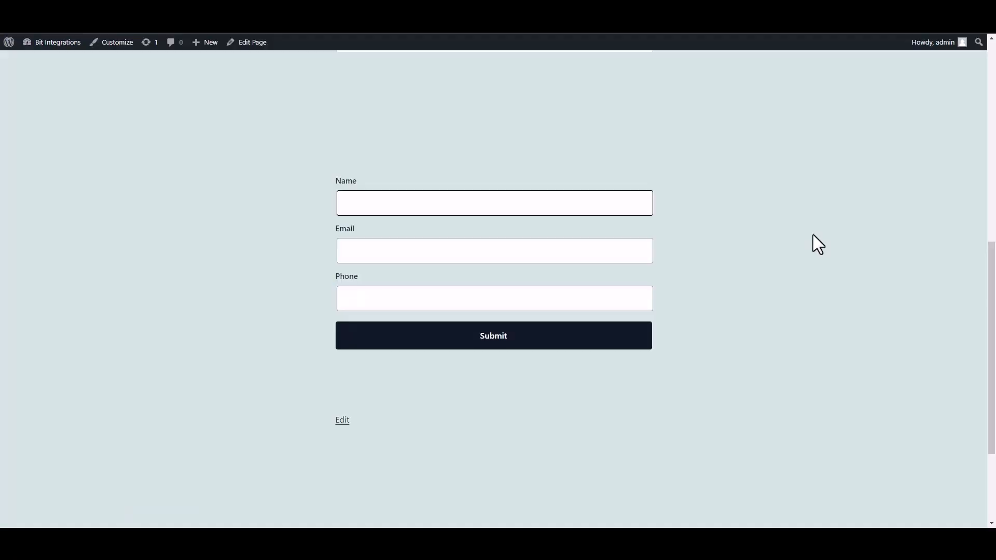
- Submit the front-end form with name 'Bit Integrations', a support e-mail address and a phone number
type("Bit INTEGRAT")
key("BackSpace")
key("BackSpace")
key("BackSpace")
key("BackSpace")
key("BackSpace")
key("BackSpace")
type("nter")
type("grat")
type("ions")
left_click(573, 253)
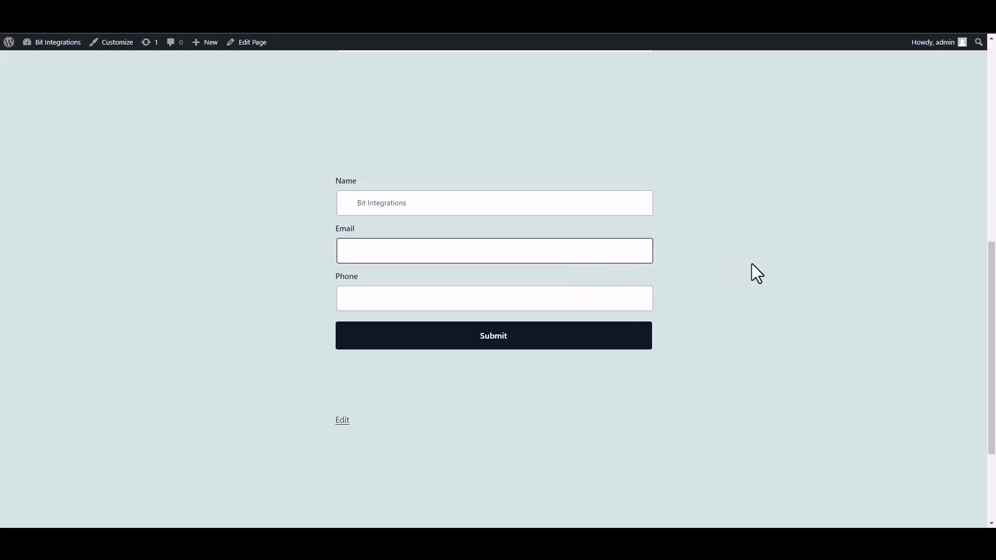
left_click(618, 304)
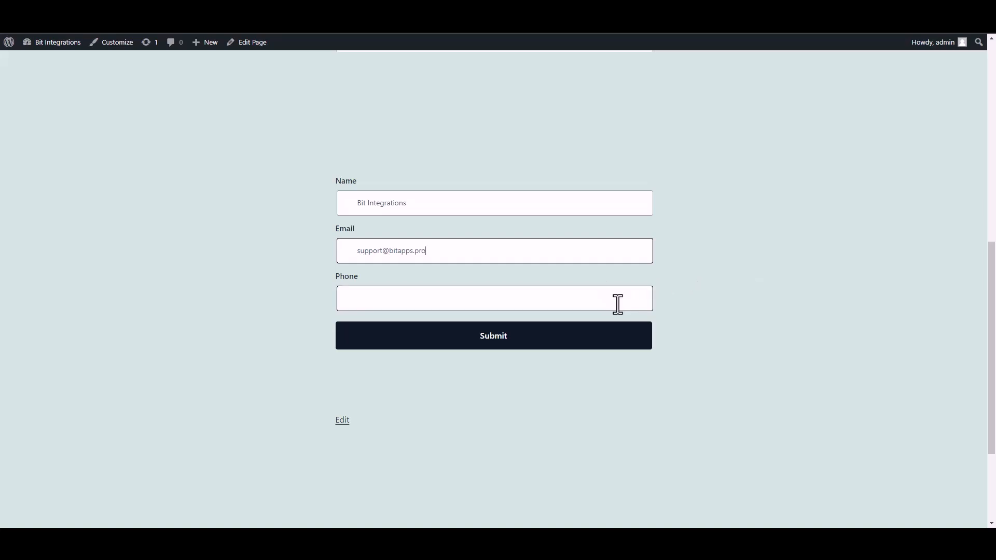
type("444")
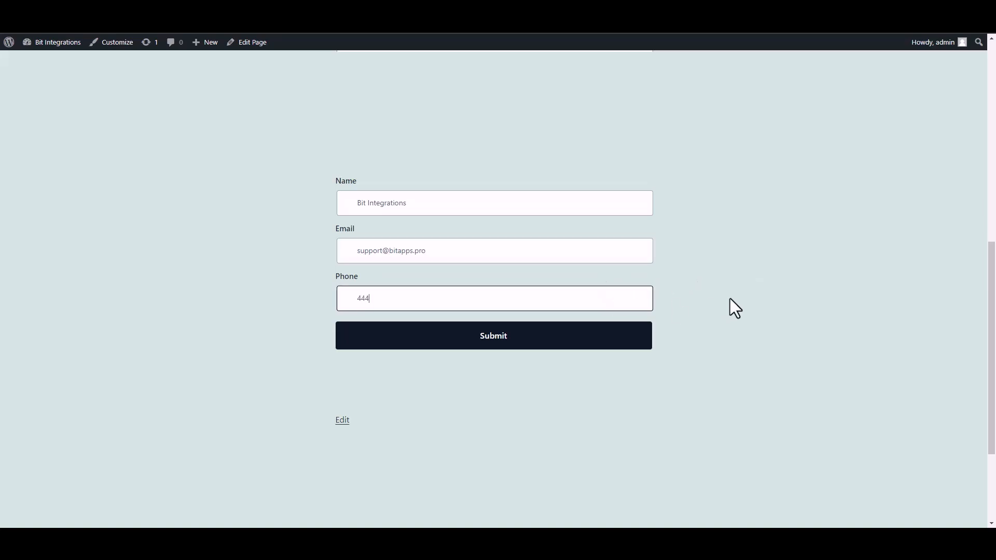
type("555666")
left_click(632, 342)
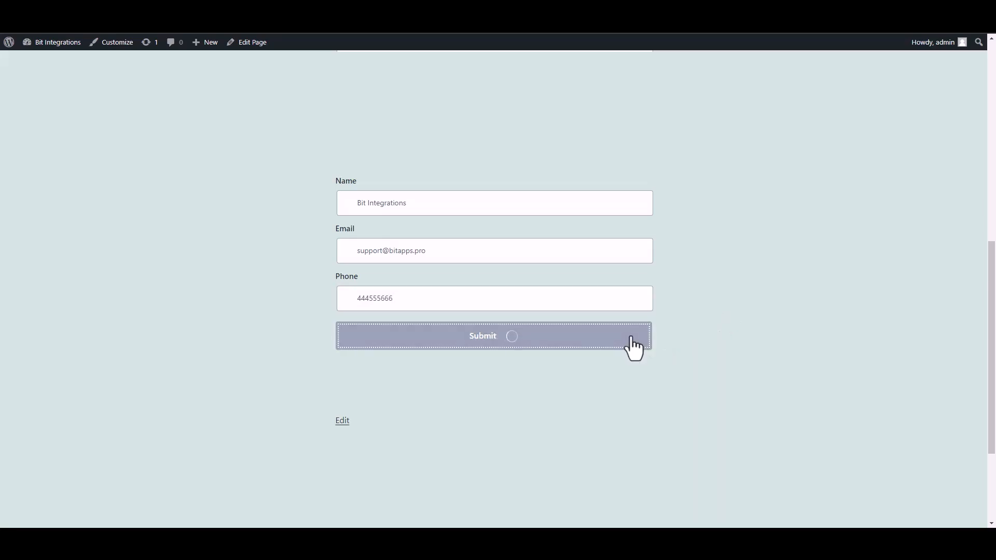
left_click_drag(382, 379, 552, 384)
left_click(711, 393)
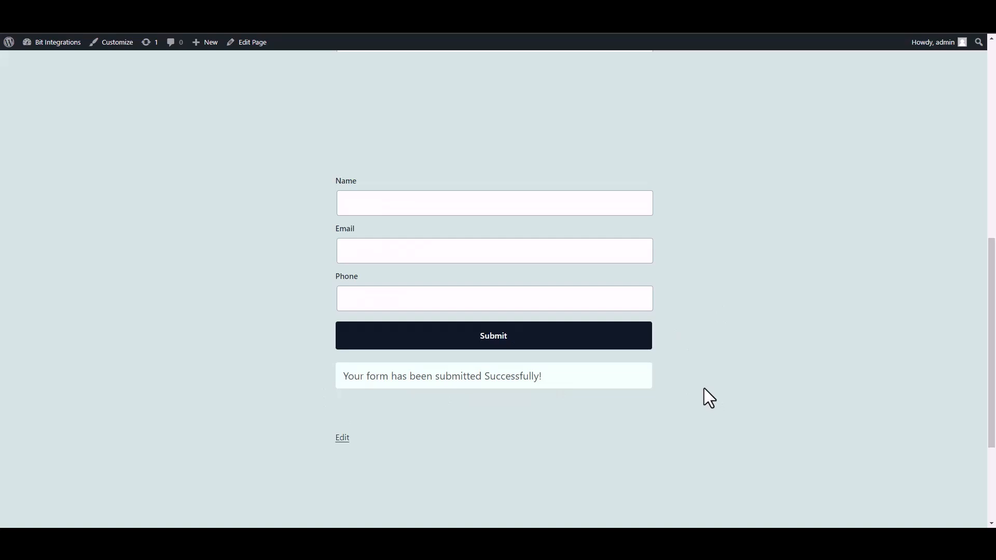